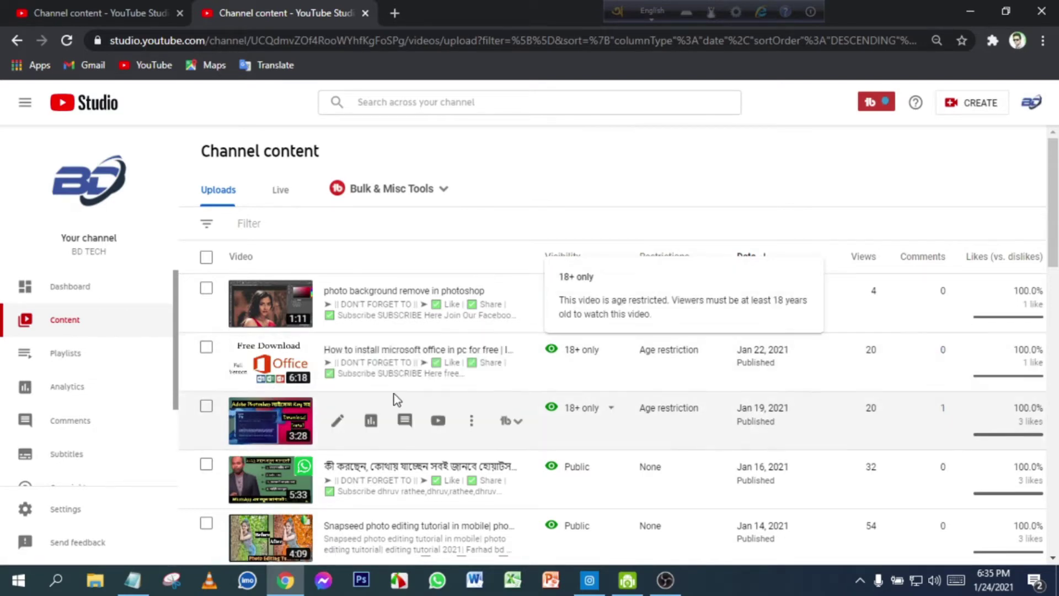
Check the age restriction details of the 18+ uploads and open the Microsoft Office installation video's watch page from its details
{"action": "mouse_move", "coordinate": [624, 355]}
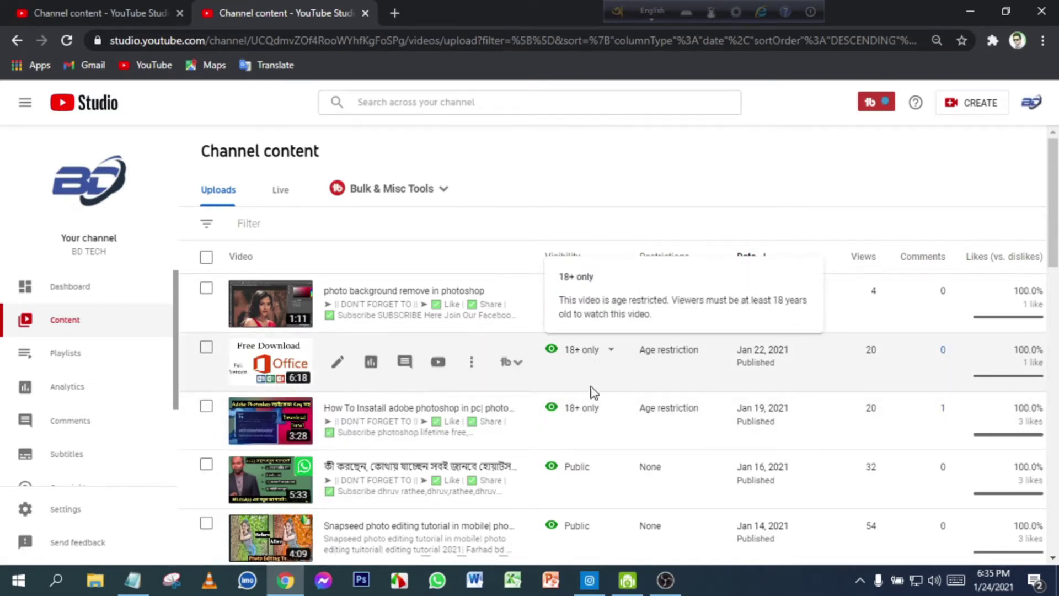
{"action": "mouse_move", "coordinate": [683, 358]}
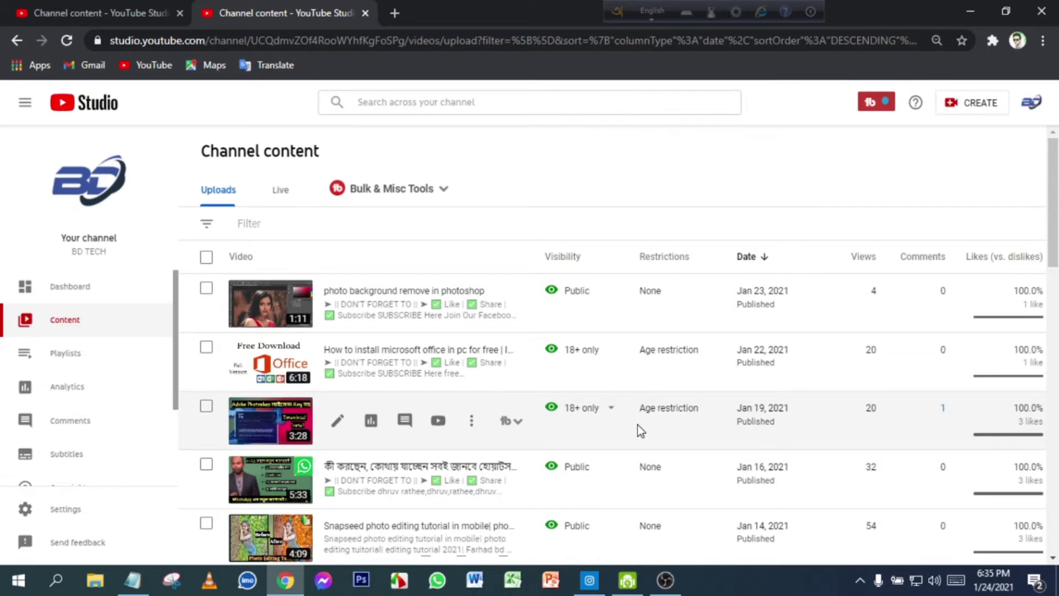
{"action": "mouse_move", "coordinate": [607, 409]}
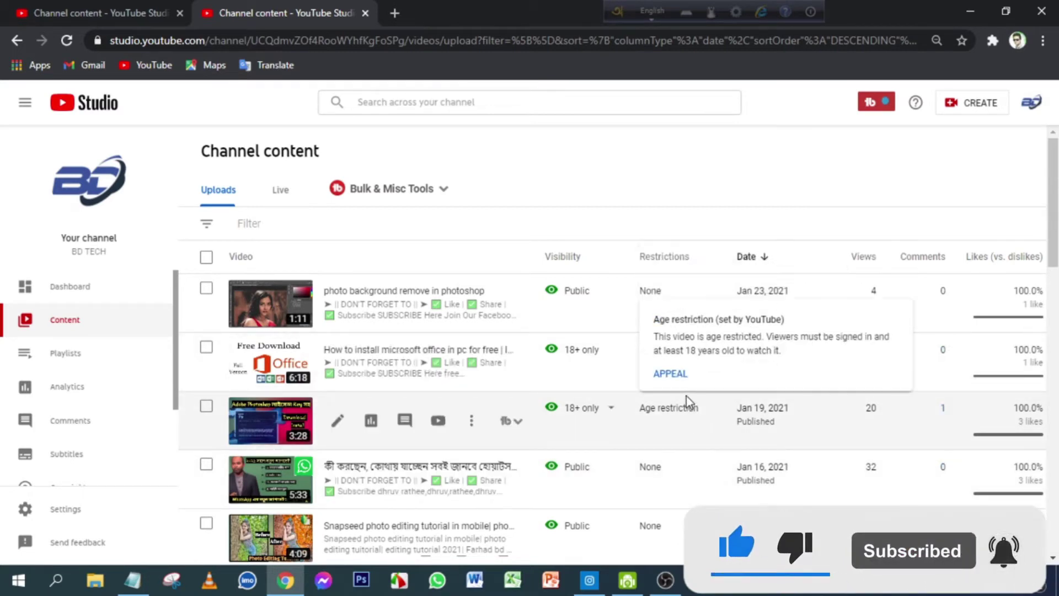
{"action": "left_click", "coordinate": [271, 373]}
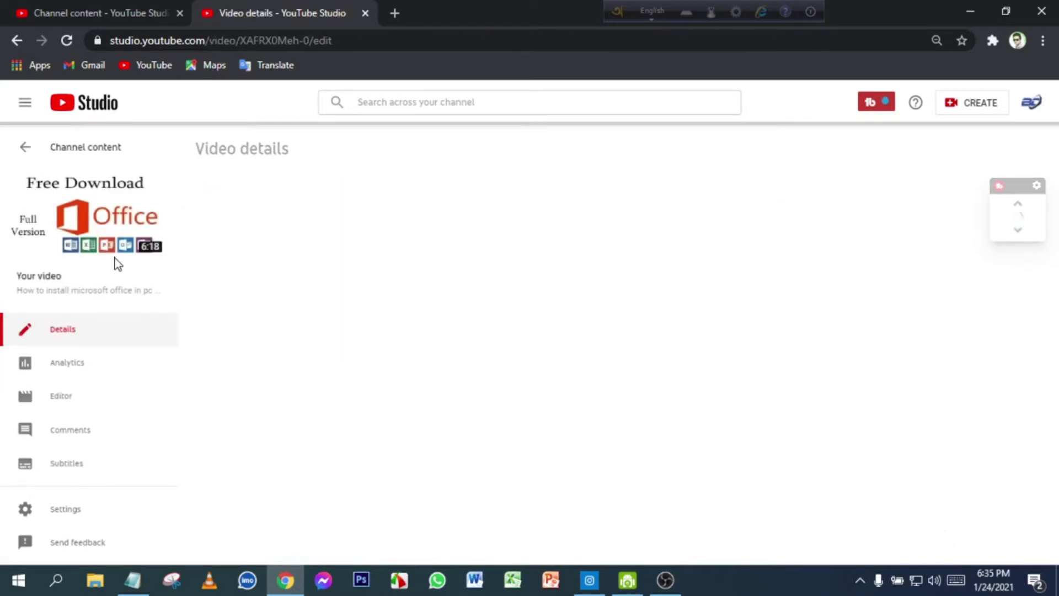
{"action": "left_click", "coordinate": [87, 215]}
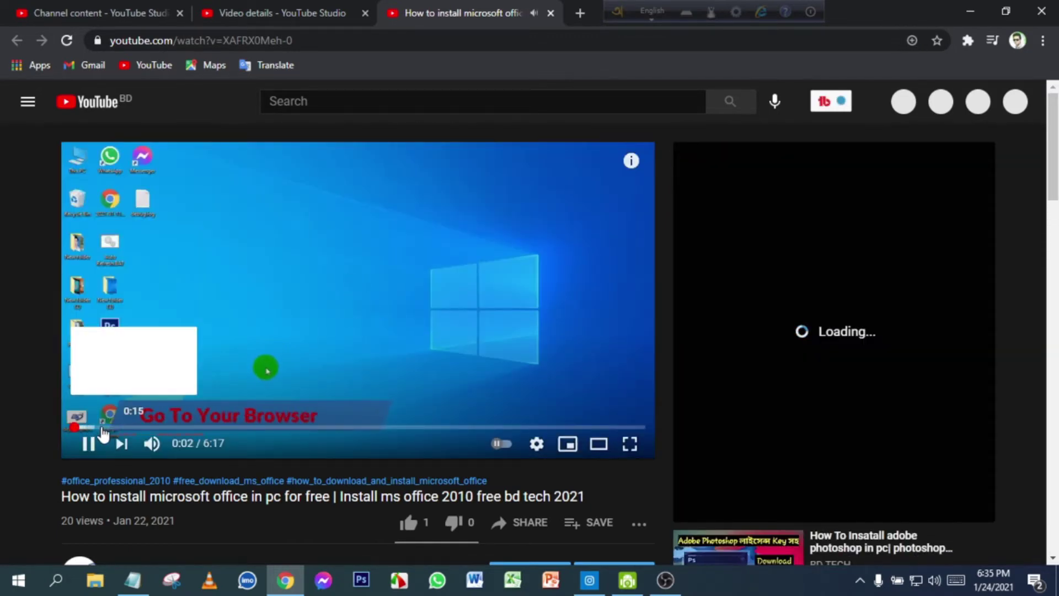
Play the Microsoft Office video from about 0:15, mute and unmute its sound, and pause playback
{"action": "left_click", "coordinate": [102, 427]}
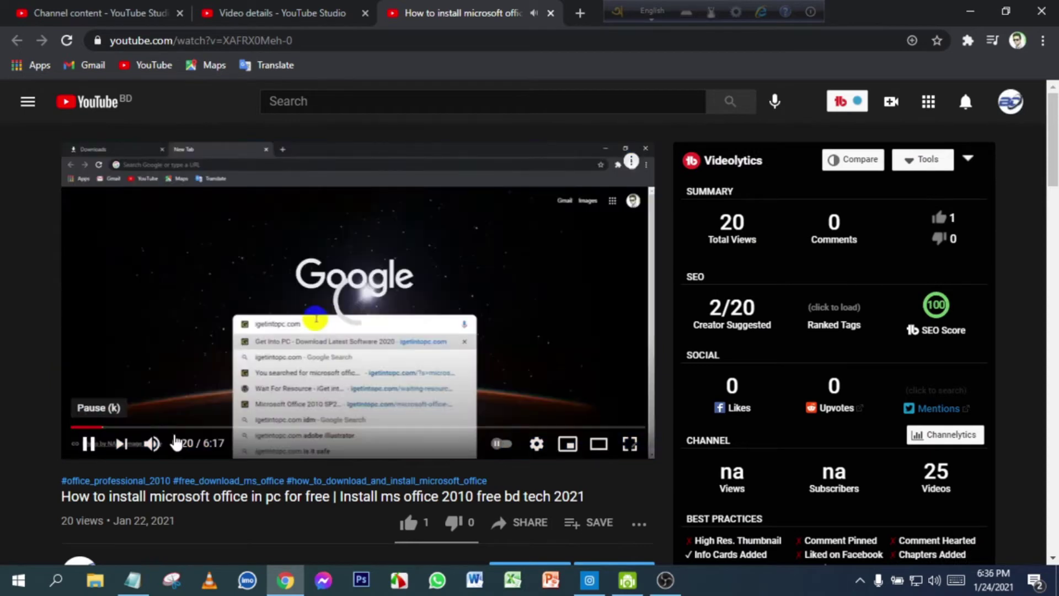
{"action": "left_click", "coordinate": [156, 444]}
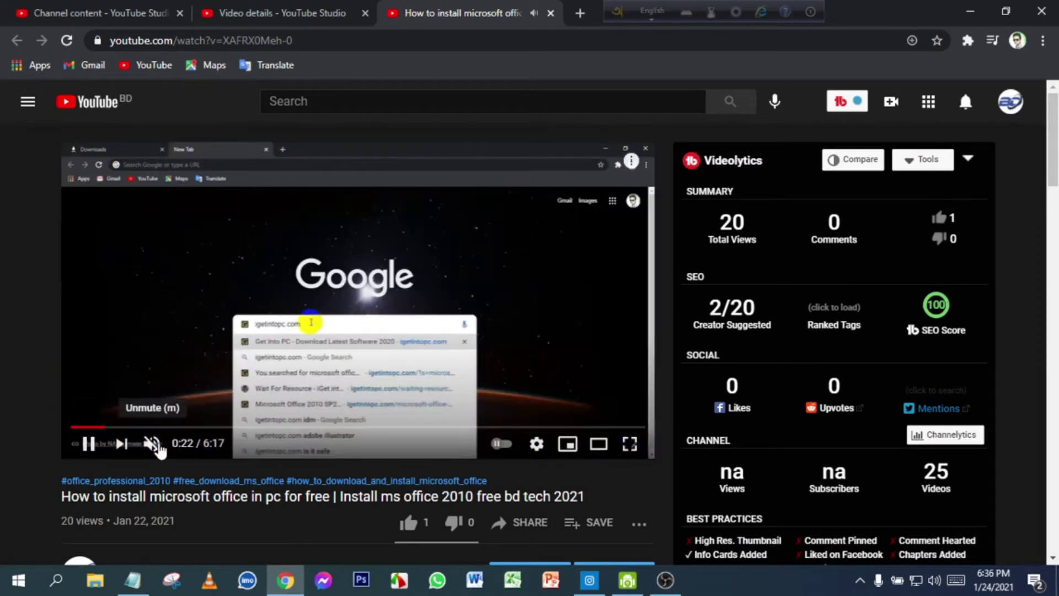
{"action": "left_click", "coordinate": [157, 445]}
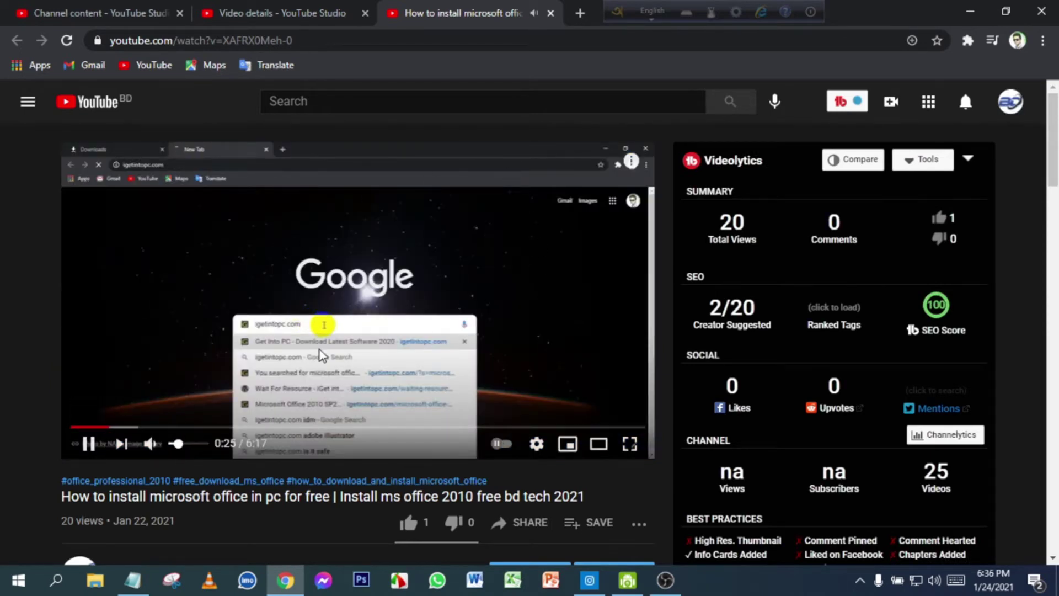
{"action": "scroll", "coordinate": [194, 379], "scroll_direction": "down", "scroll_amount": 7}
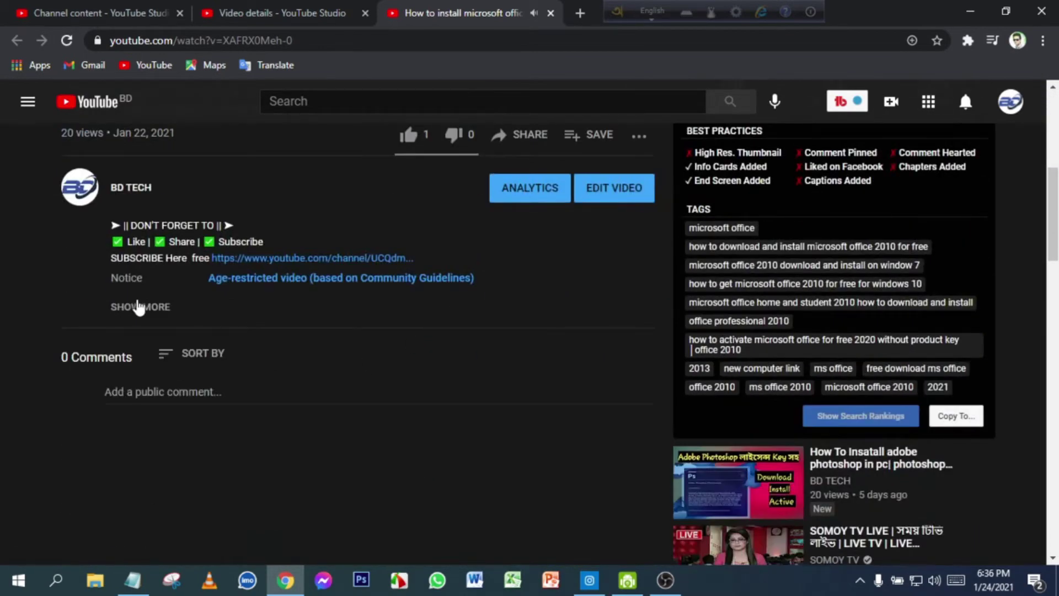
{"action": "scroll", "coordinate": [183, 286], "scroll_direction": "up", "scroll_amount": 3}
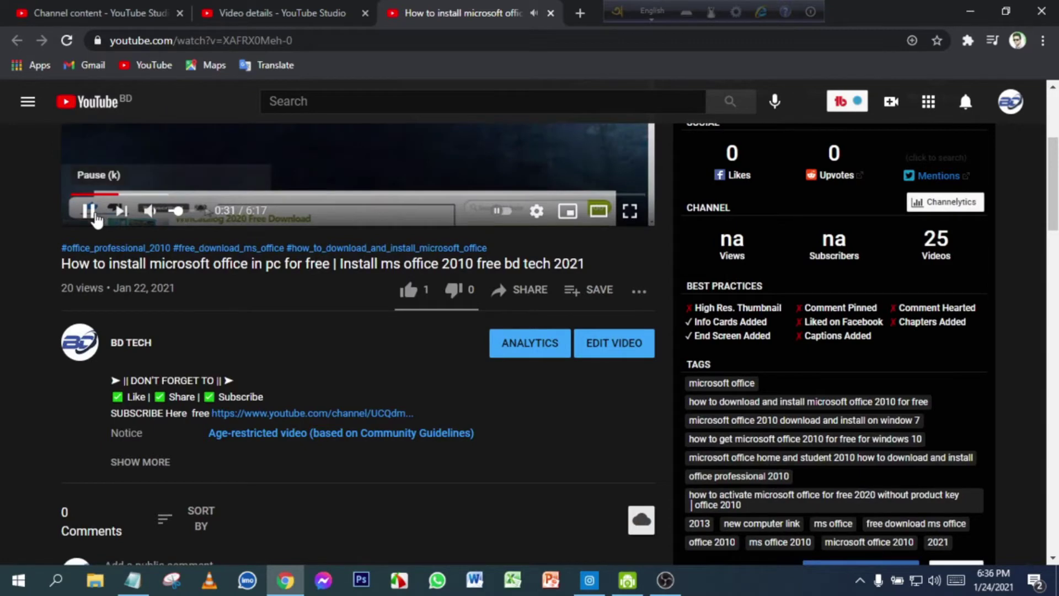
{"action": "left_click", "coordinate": [100, 209]}
Examine the age-restriction notice in the description below the paused video
{"action": "scroll", "coordinate": [157, 265], "scroll_direction": "down", "scroll_amount": 3}
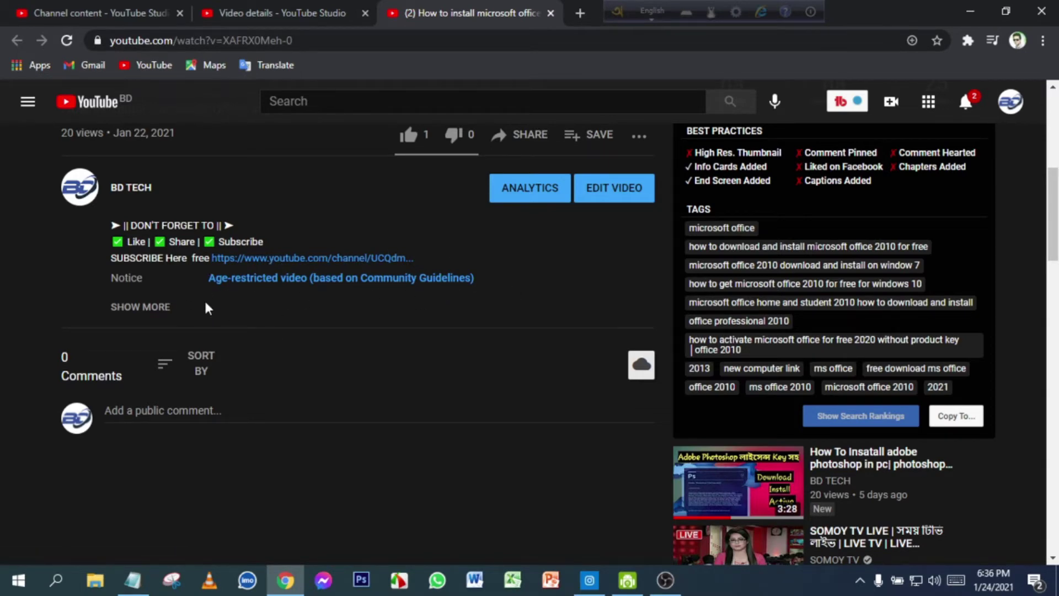
{"action": "scroll", "coordinate": [205, 302], "scroll_direction": "up", "scroll_amount": 1}
{"action": "scroll", "coordinate": [205, 304], "scroll_direction": "down", "scroll_amount": 1}
{"action": "scroll", "coordinate": [292, 233], "scroll_direction": "up", "scroll_amount": 7}
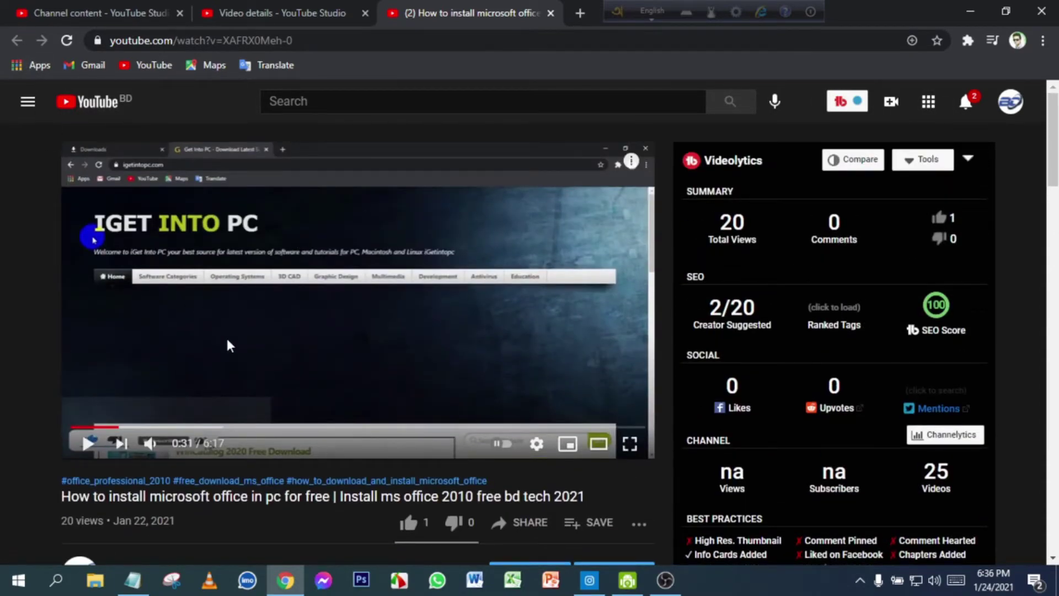
{"action": "scroll", "coordinate": [226, 342], "scroll_direction": "down", "scroll_amount": 3}
{"action": "scroll", "coordinate": [221, 344], "scroll_direction": "up", "scroll_amount": 3}
Examine the title, description and visibility on the Microsoft Office video's details page in Studio
{"action": "left_click", "coordinate": [215, 14]}
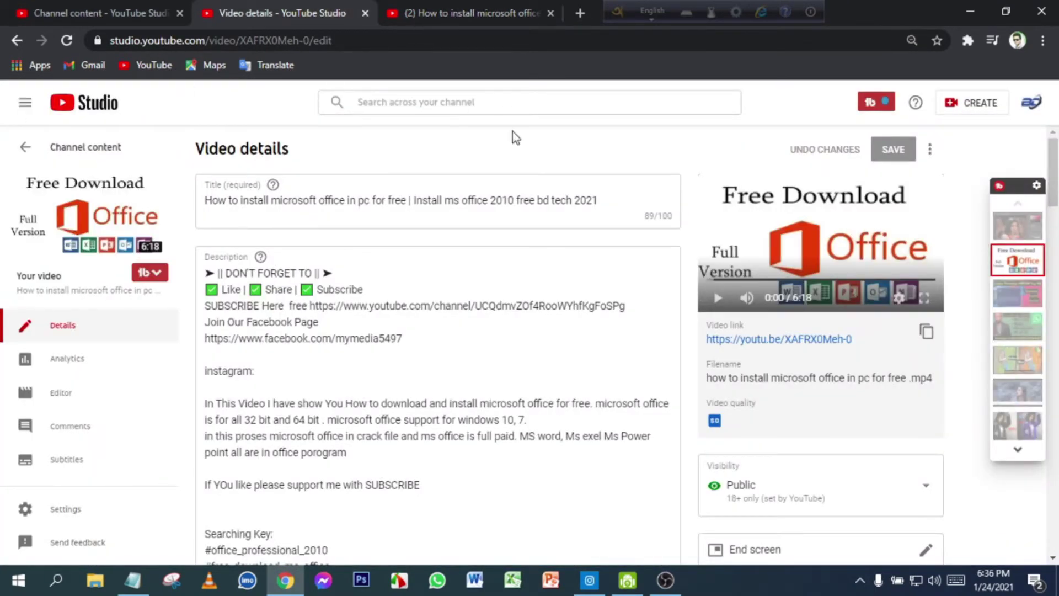
{"action": "scroll", "coordinate": [287, 276], "scroll_direction": "down", "scroll_amount": 2}
{"action": "scroll", "coordinate": [302, 257], "scroll_direction": "down", "scroll_amount": 3}
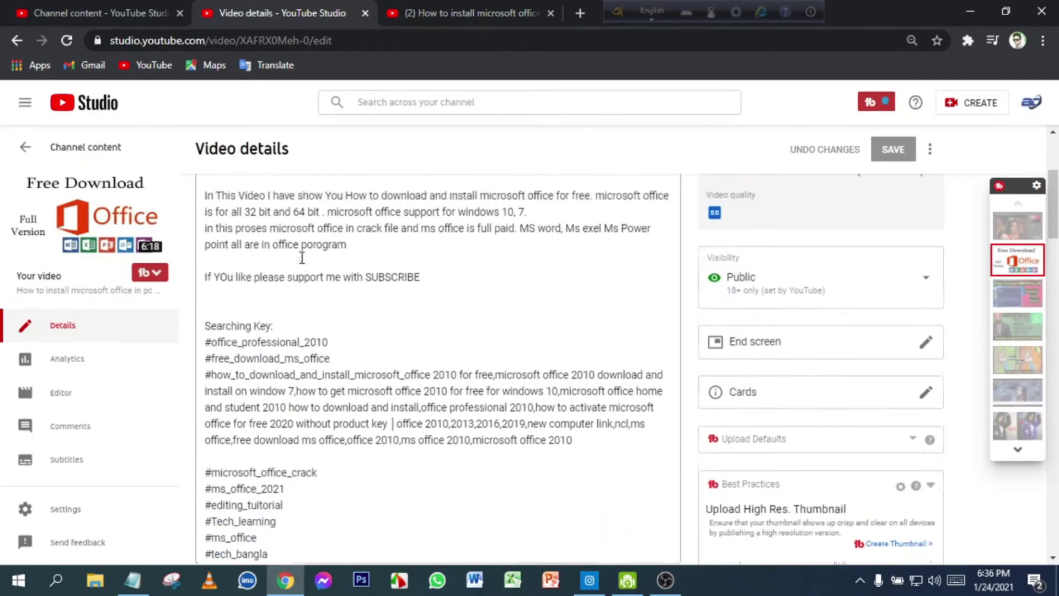
{"action": "scroll", "coordinate": [302, 258], "scroll_direction": "up", "scroll_amount": 5}
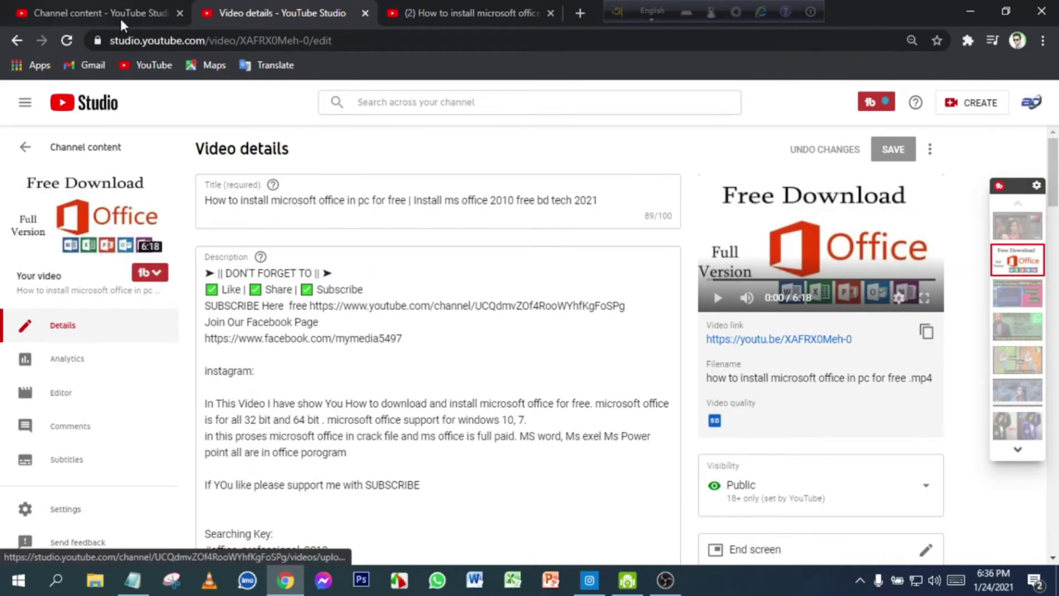
Return to the channel content list and start an appeal against the Microsoft Office video's age restriction
{"action": "left_click", "coordinate": [23, 150]}
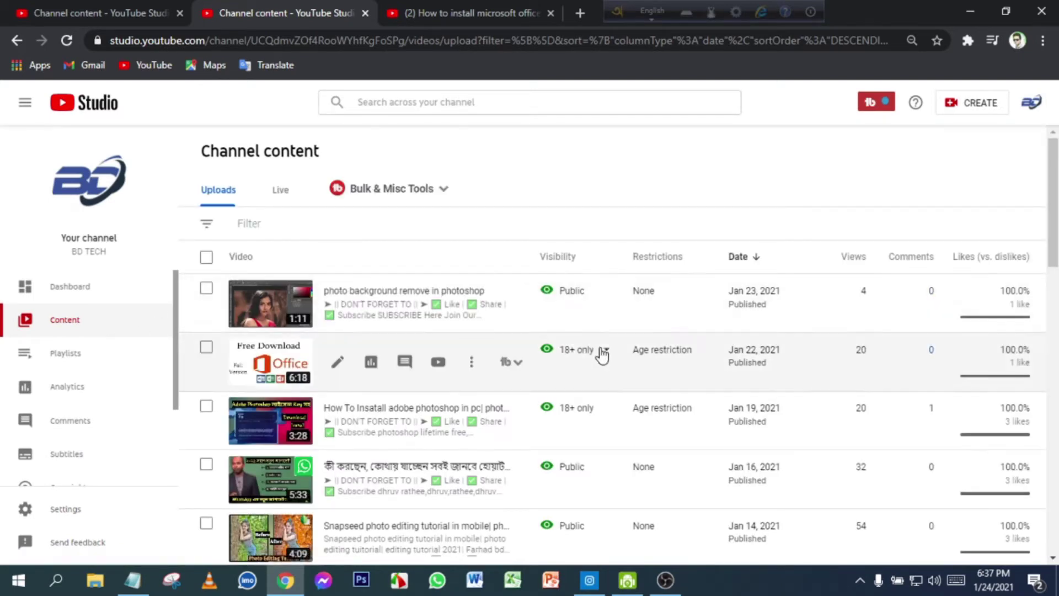
{"action": "scroll", "coordinate": [666, 350], "scroll_direction": "down", "scroll_amount": 2}
{"action": "mouse_move", "coordinate": [664, 331]}
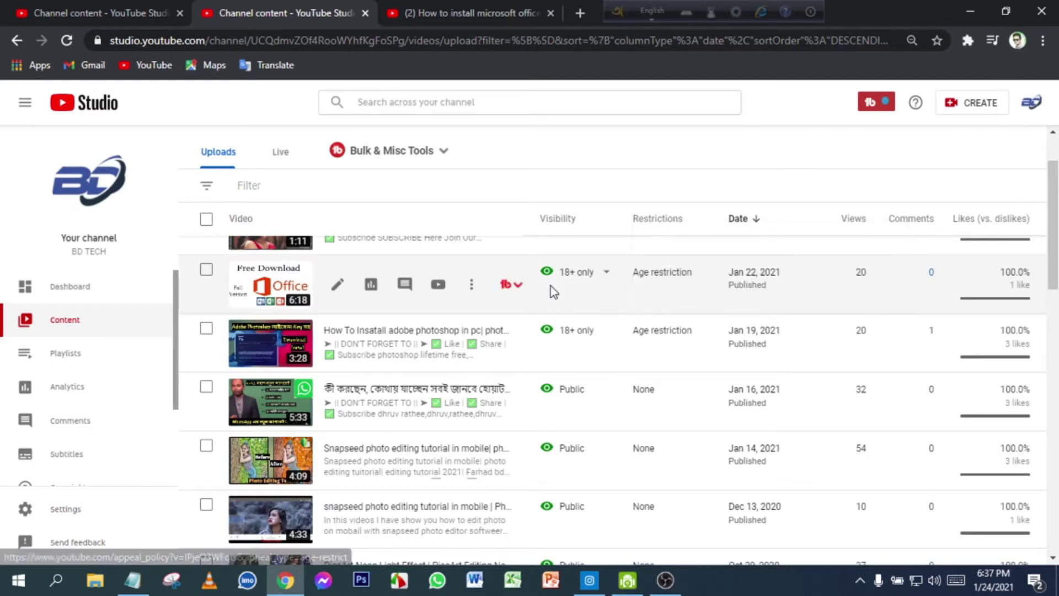
{"action": "mouse_move", "coordinate": [658, 264]}
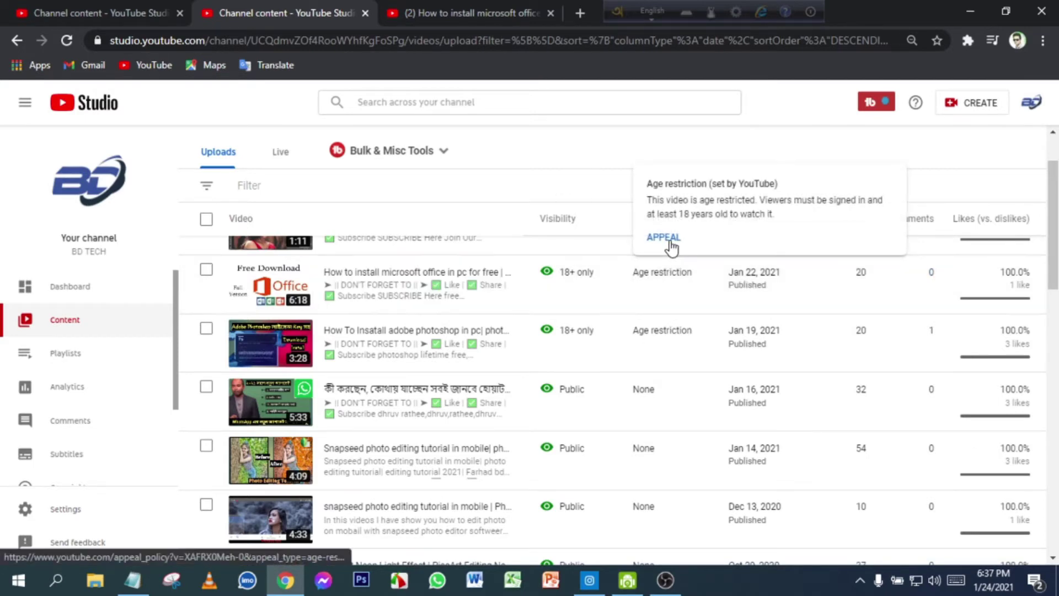
{"action": "left_click", "coordinate": [667, 238]}
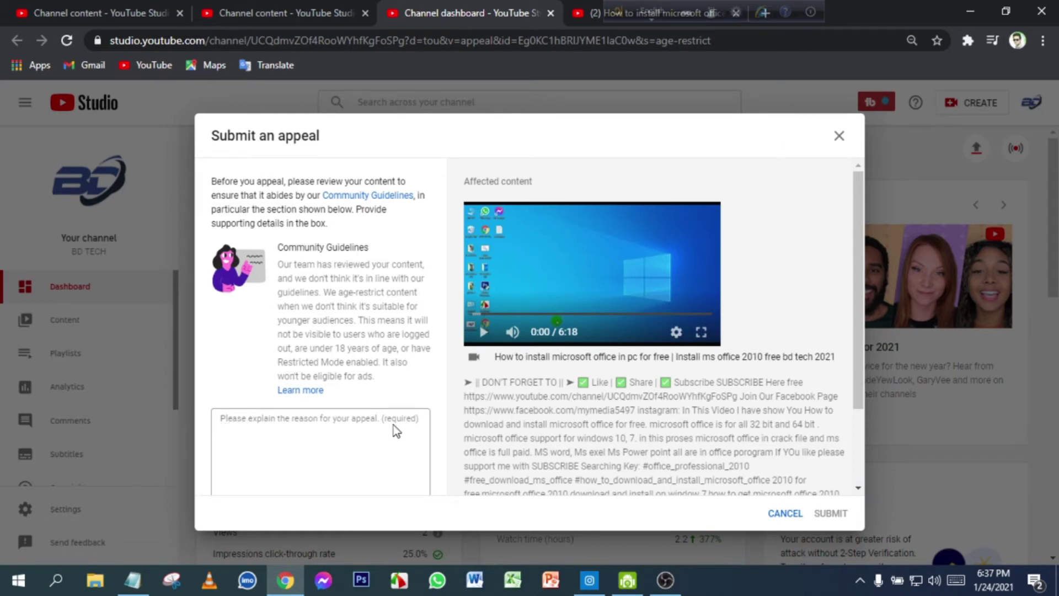
Copy the whole prepared text from apeal.txt in Notepad and paste it as the reason for the appeal
{"action": "left_click", "coordinate": [340, 425]}
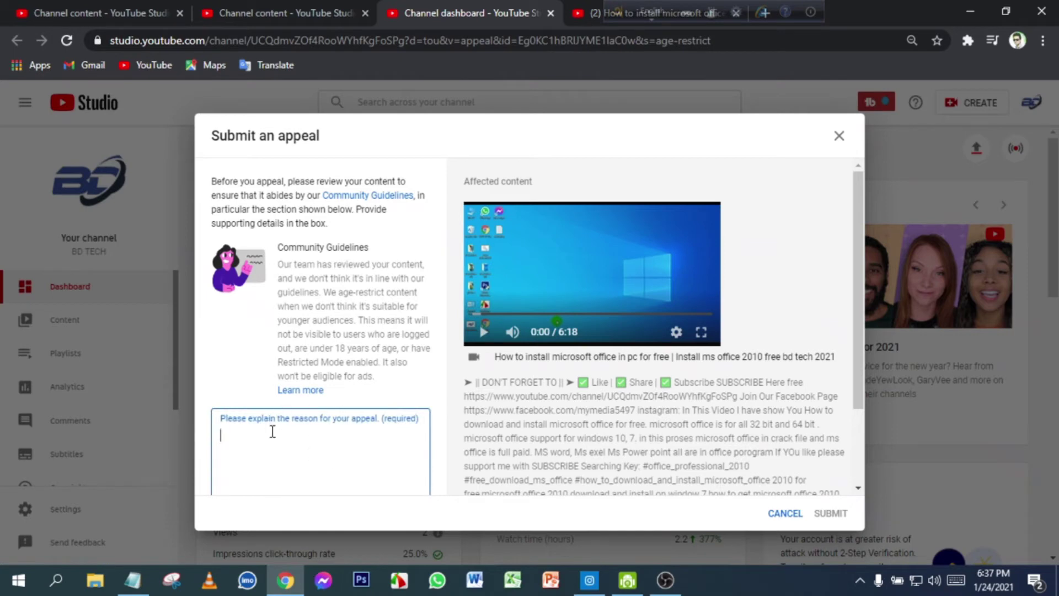
{"action": "scroll", "coordinate": [362, 429], "scroll_direction": "down", "scroll_amount": 2}
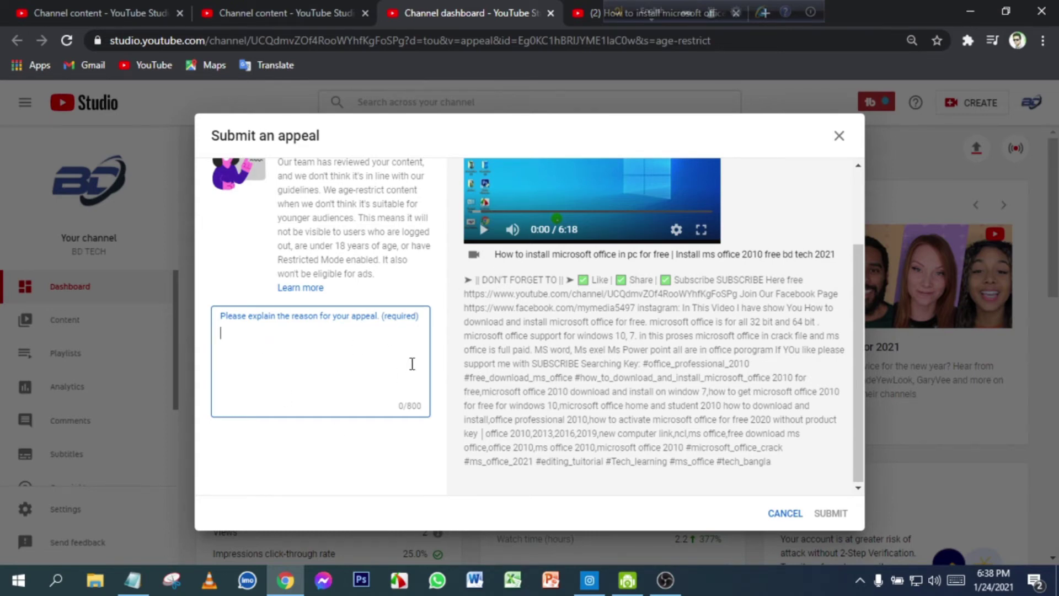
{"action": "left_click", "coordinate": [132, 579]}
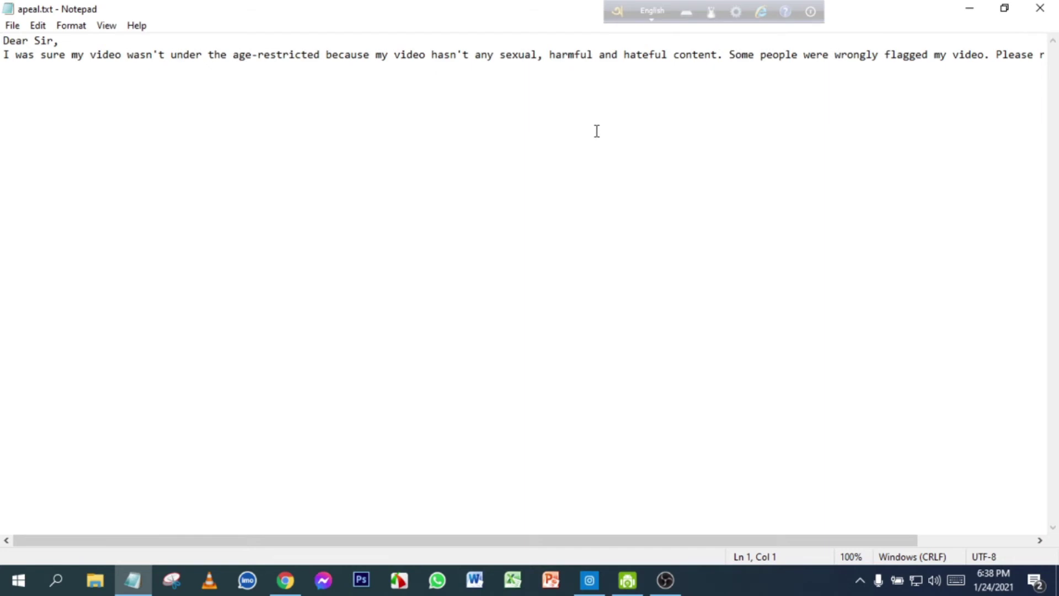
{"action": "key", "text": "ctrl+a"}
{"action": "key", "text": "ctrl+c"}
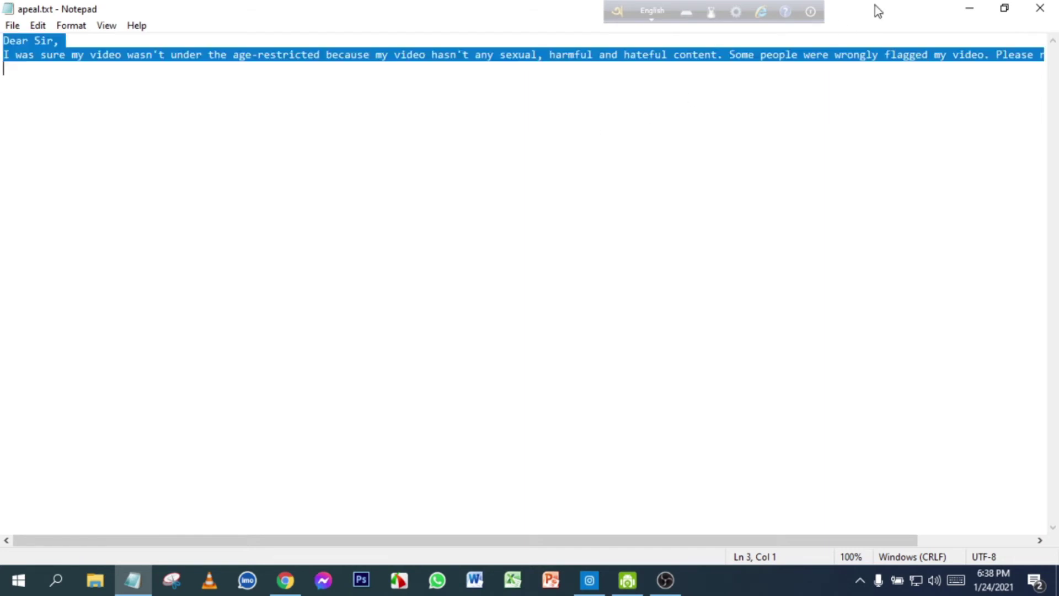
{"action": "left_click", "coordinate": [969, 9]}
{"action": "left_click", "coordinate": [366, 345]}
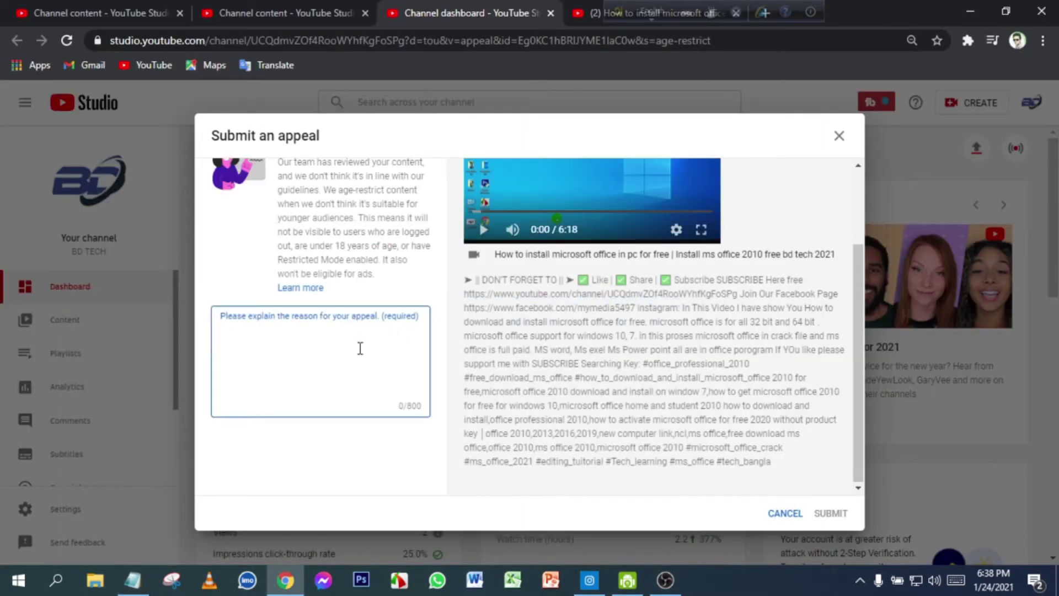
{"action": "key", "text": "ctrl+v"}
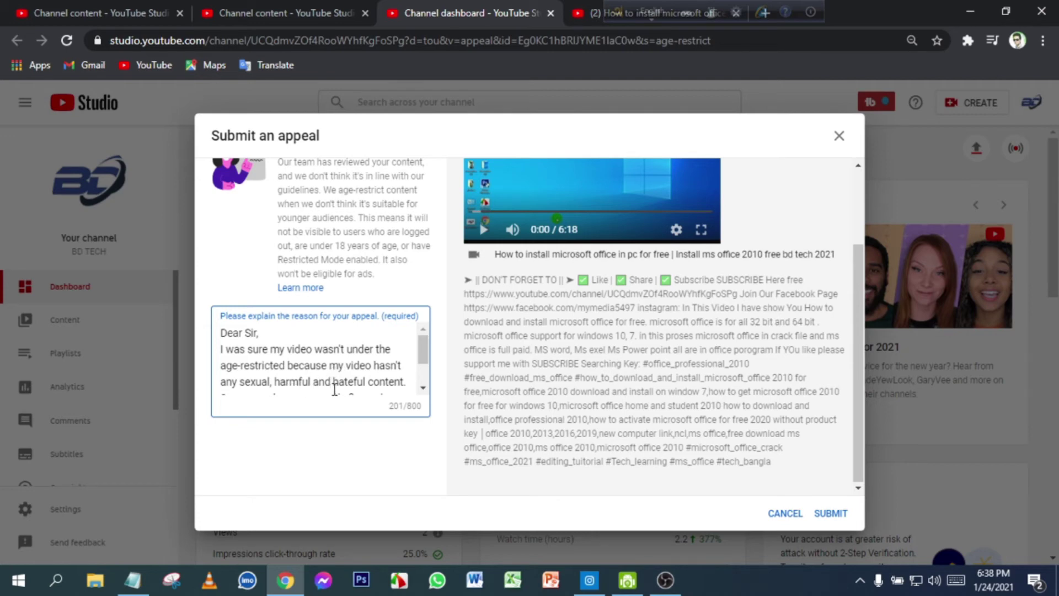
Review the pasted appeal reason and add "Thank You!" at its end
{"action": "scroll", "coordinate": [351, 387], "scroll_direction": "down", "scroll_amount": 1}
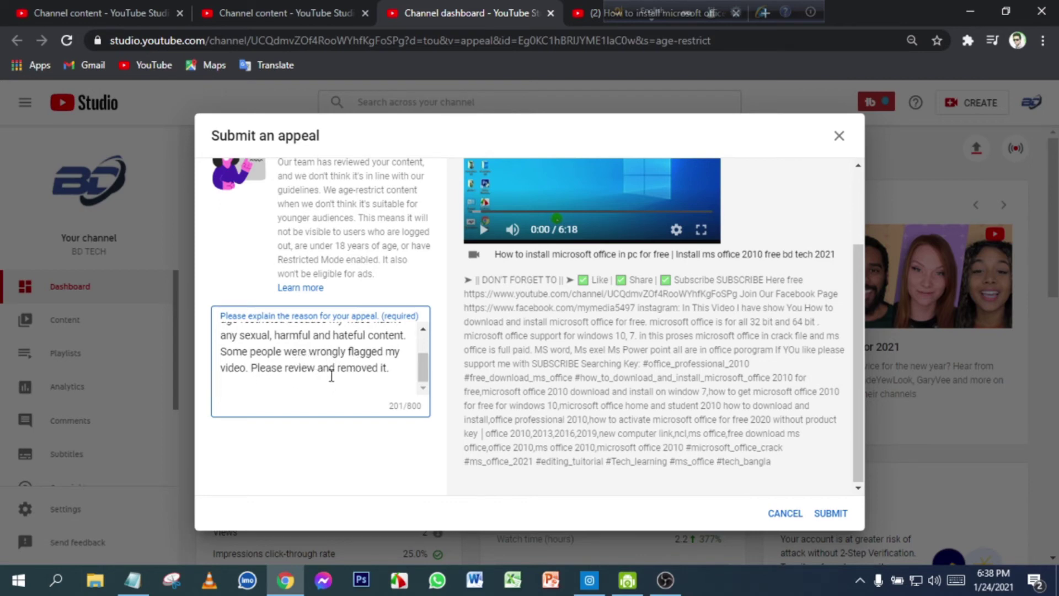
{"action": "scroll", "coordinate": [373, 390], "scroll_direction": "up", "scroll_amount": 3}
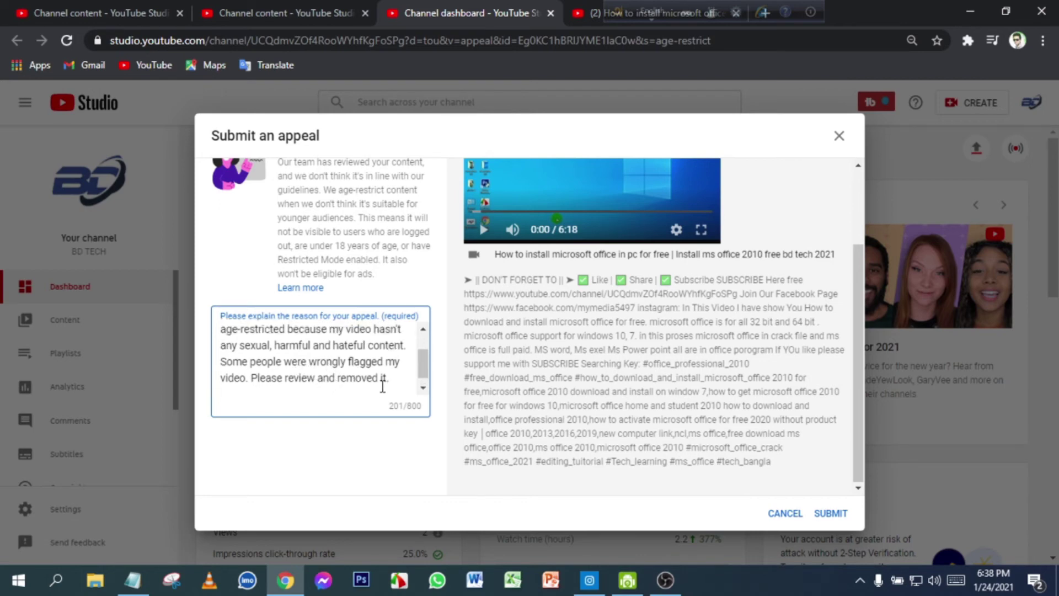
{"action": "scroll", "coordinate": [372, 386], "scroll_direction": "down", "scroll_amount": 3}
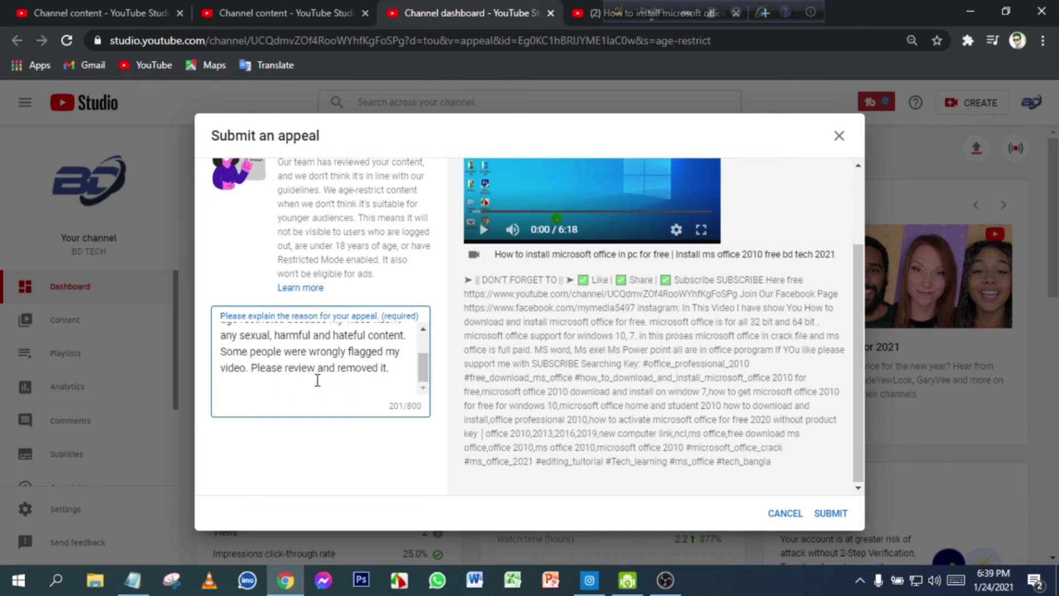
{"action": "type", "text": "Thank You"}
{"action": "type", "text": "!"}
Read through the completed appeal text and submit the appeal
{"action": "scroll", "coordinate": [333, 368], "scroll_direction": "up", "scroll_amount": 3}
{"action": "scroll", "coordinate": [334, 368], "scroll_direction": "down", "scroll_amount": 3}
{"action": "scroll", "coordinate": [288, 362], "scroll_direction": "up", "scroll_amount": 3}
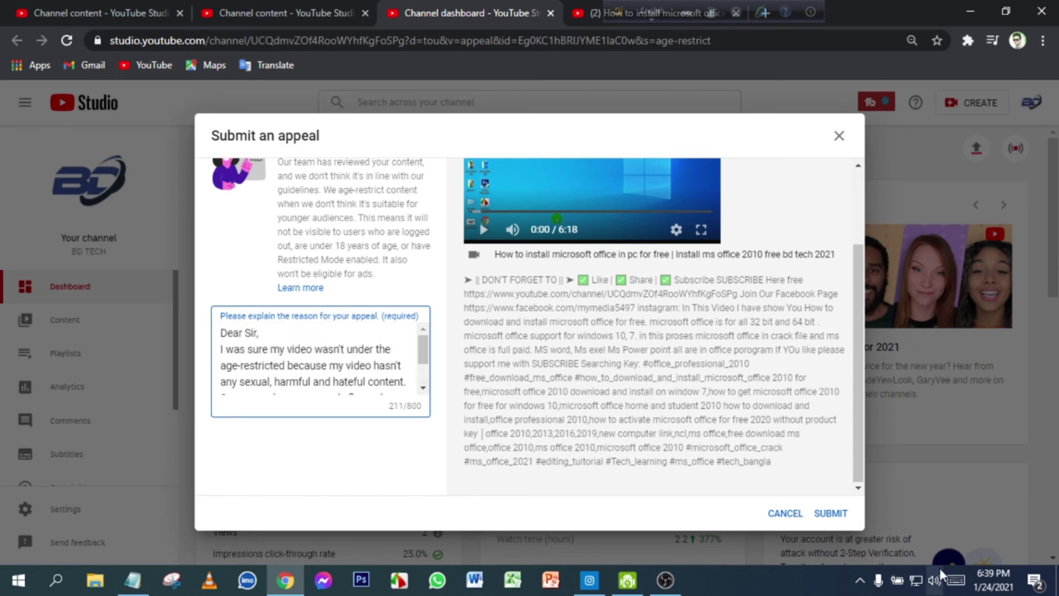
{"action": "left_click", "coordinate": [824, 516]}
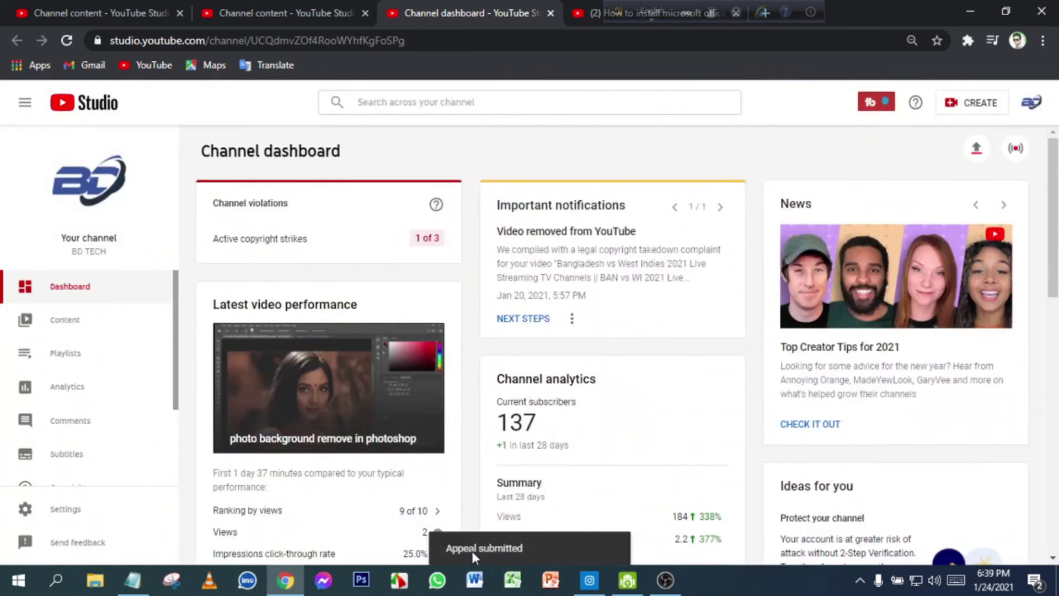
Examine the channel dashboard's latest video performance, channel analytics and published videos
{"action": "scroll", "coordinate": [467, 464], "scroll_direction": "down", "scroll_amount": 4}
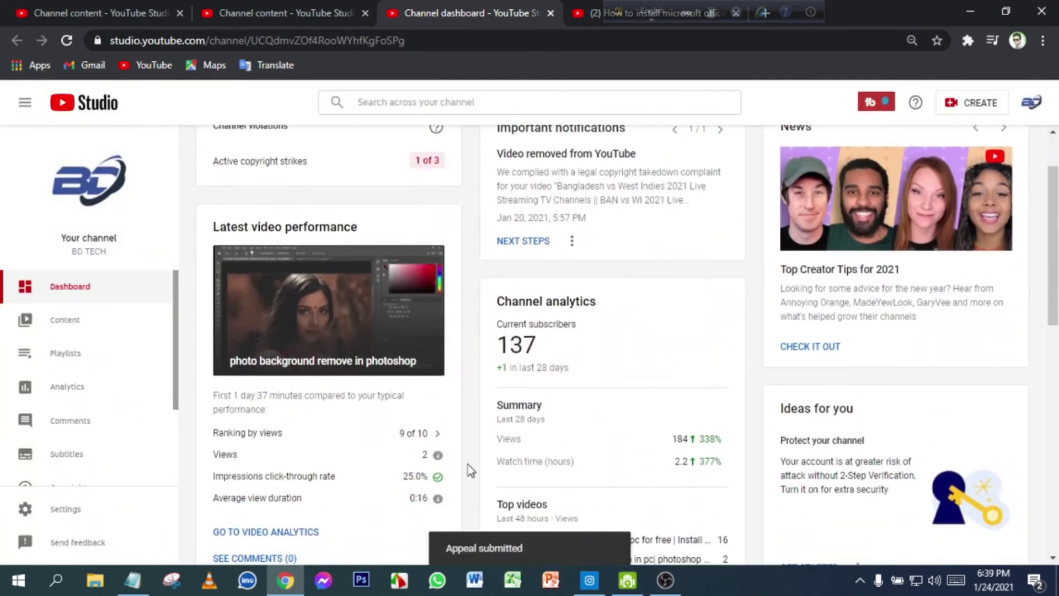
{"action": "scroll", "coordinate": [428, 332], "scroll_direction": "down", "scroll_amount": 2}
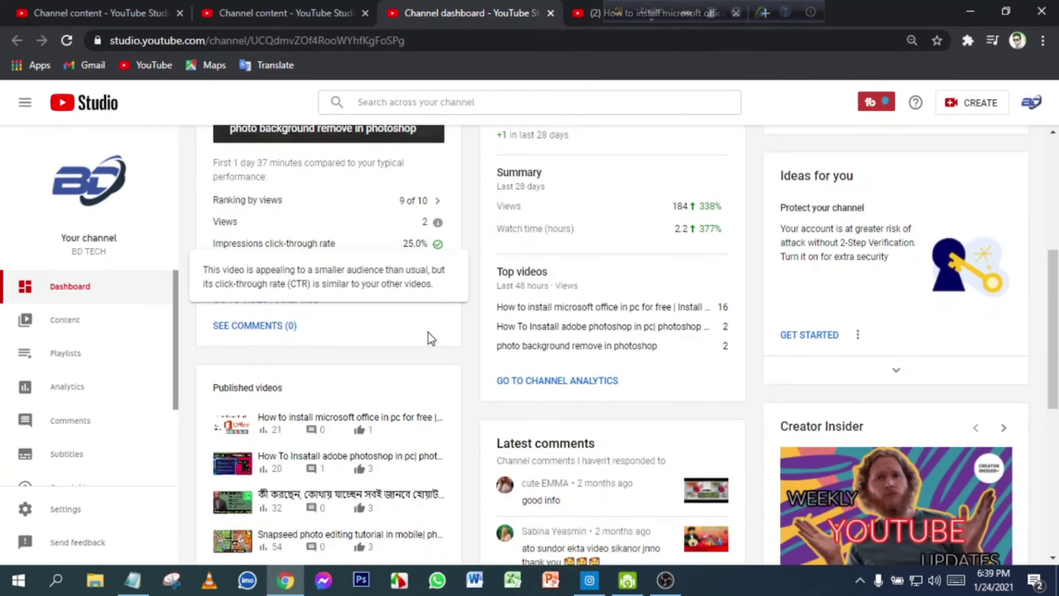
{"action": "scroll", "coordinate": [428, 332], "scroll_direction": "up", "scroll_amount": 4}
{"action": "scroll", "coordinate": [427, 331], "scroll_direction": "up", "scroll_amount": 1}
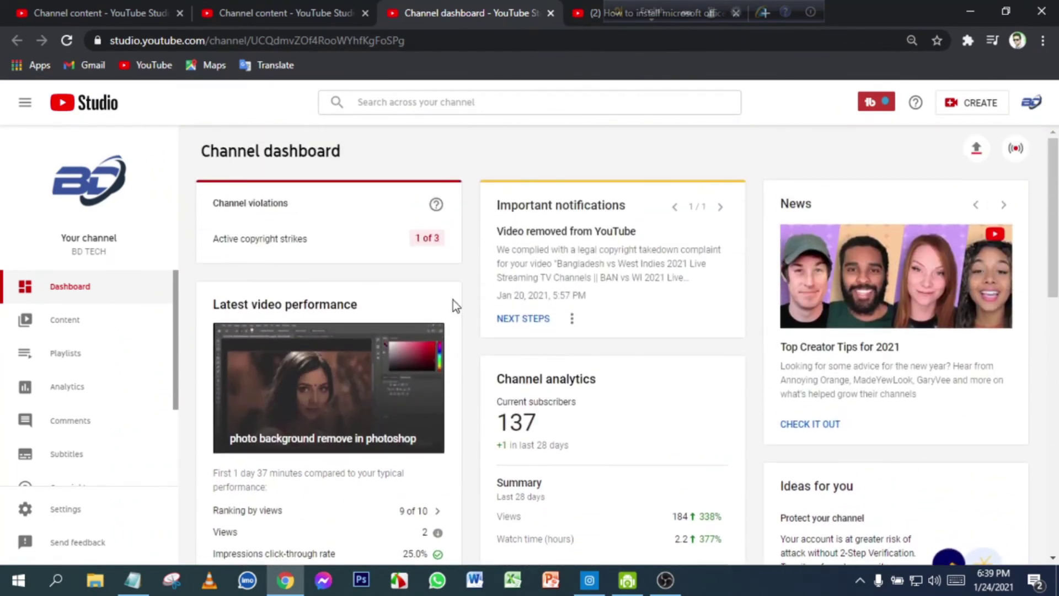
{"action": "scroll", "coordinate": [508, 339], "scroll_direction": "down", "scroll_amount": 4}
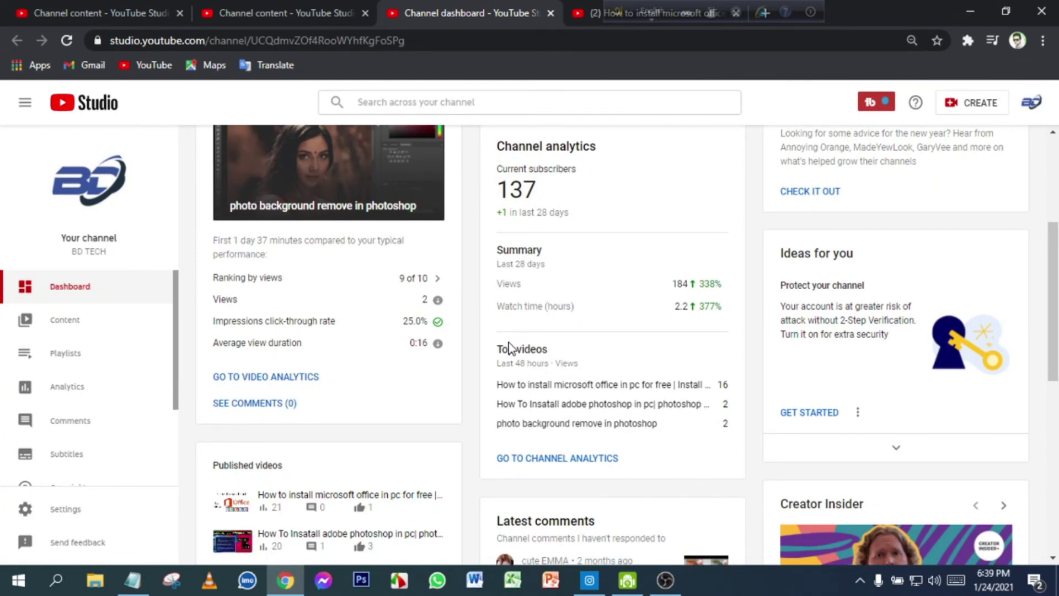
{"action": "scroll", "coordinate": [508, 348], "scroll_direction": "up", "scroll_amount": 2}
{"action": "scroll", "coordinate": [509, 347], "scroll_direction": "down", "scroll_amount": 2}
{"action": "scroll", "coordinate": [467, 281], "scroll_direction": "down", "scroll_amount": 3}
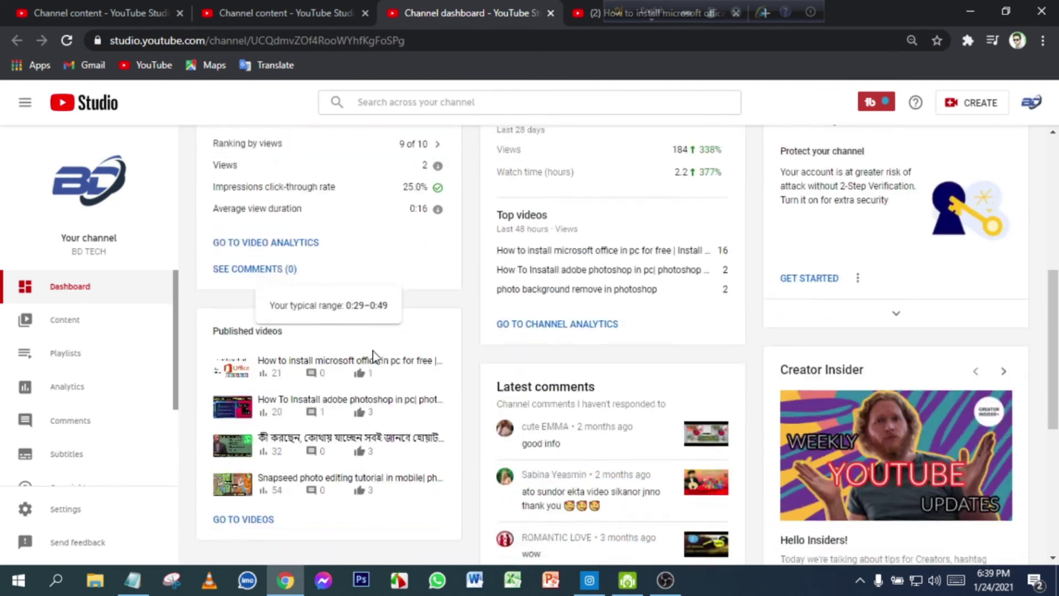
{"action": "mouse_move", "coordinate": [293, 352]}
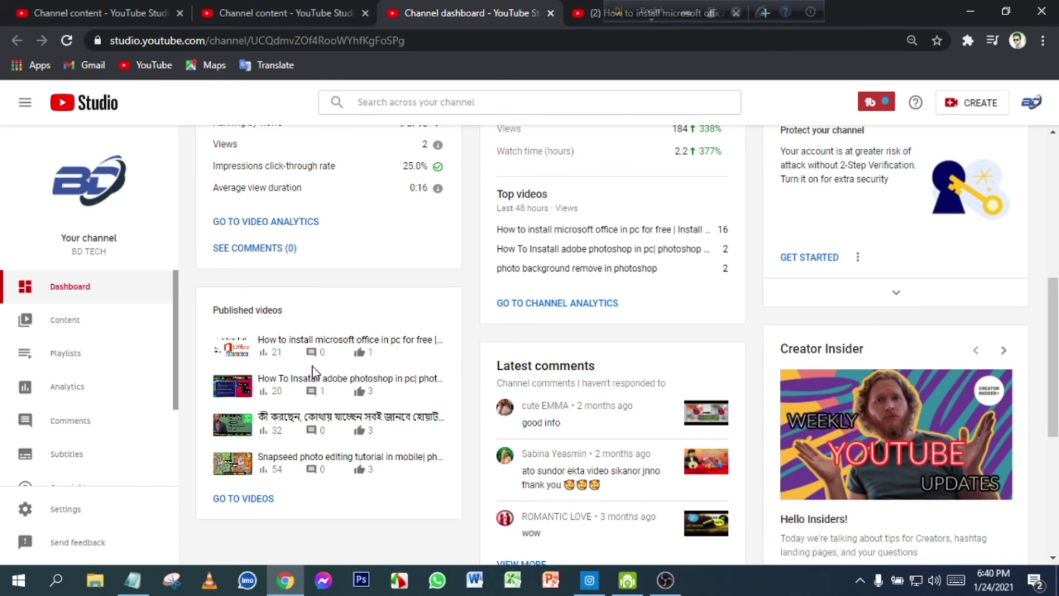
{"action": "scroll", "coordinate": [330, 410], "scroll_direction": "up", "scroll_amount": 2}
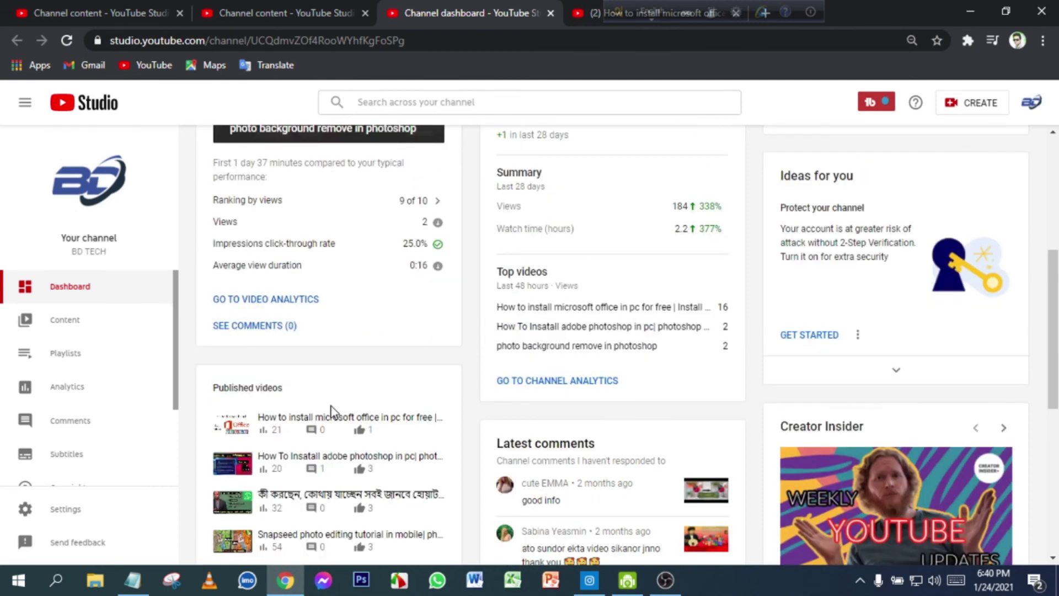